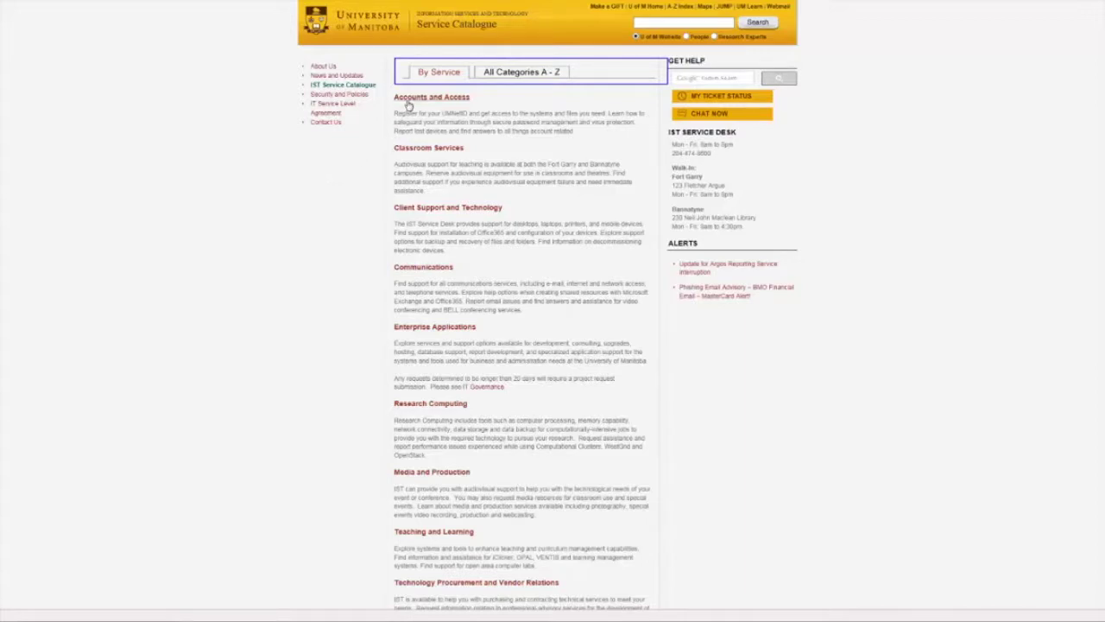
# Drill into Accounts and Access, then Accounts and Passwords, to the Name Change service page.
pyautogui.click(433, 102)
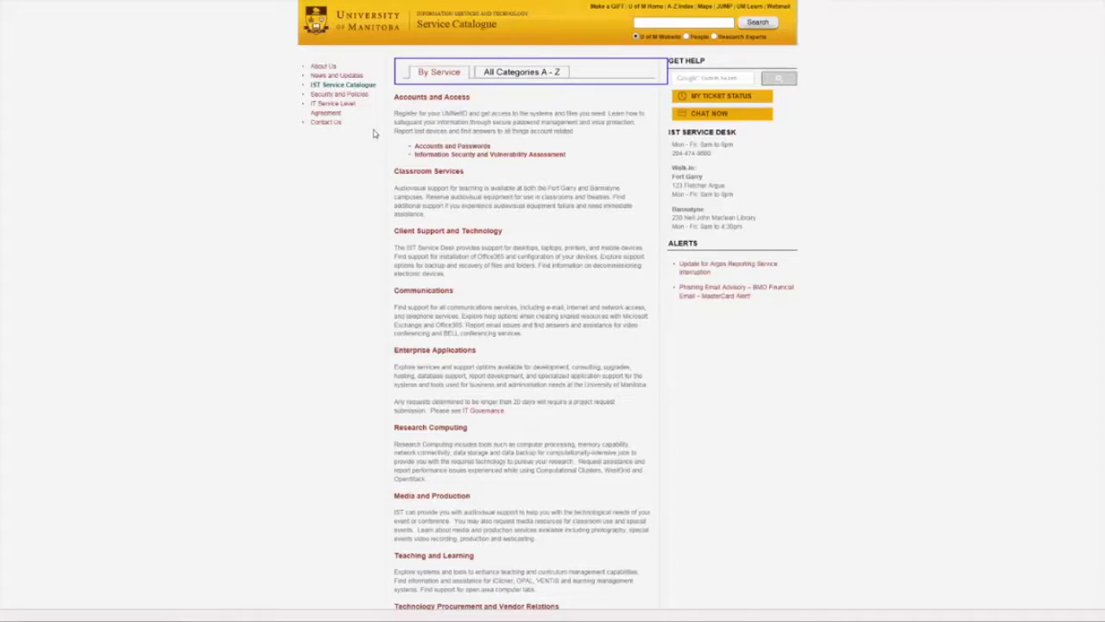
pyautogui.click(425, 149)
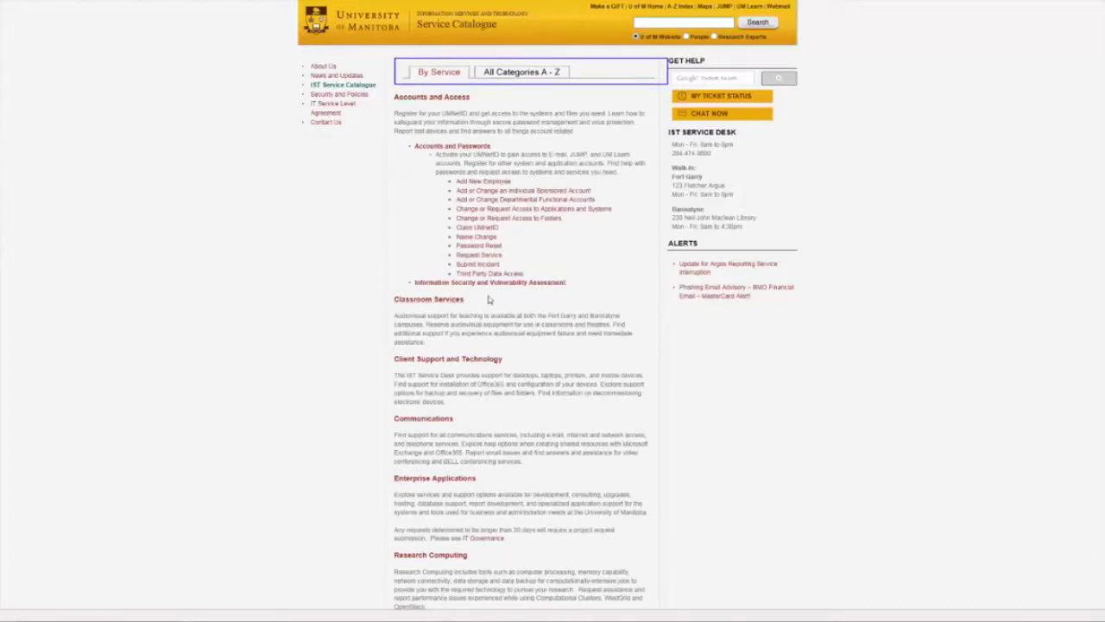
pyautogui.click(477, 237)
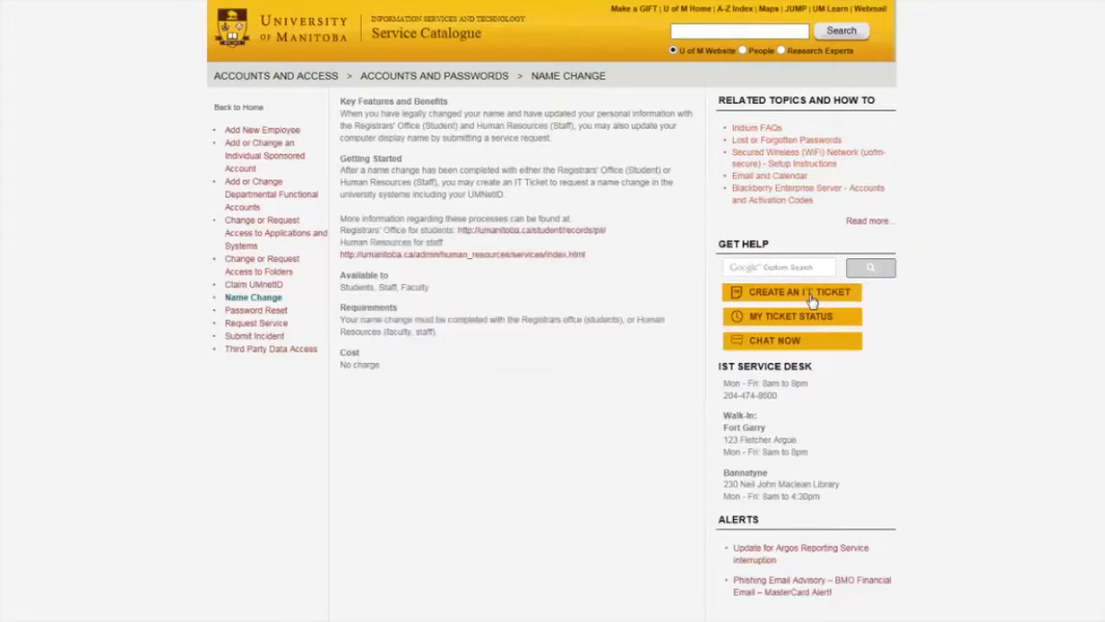
pyautogui.click(811, 295)
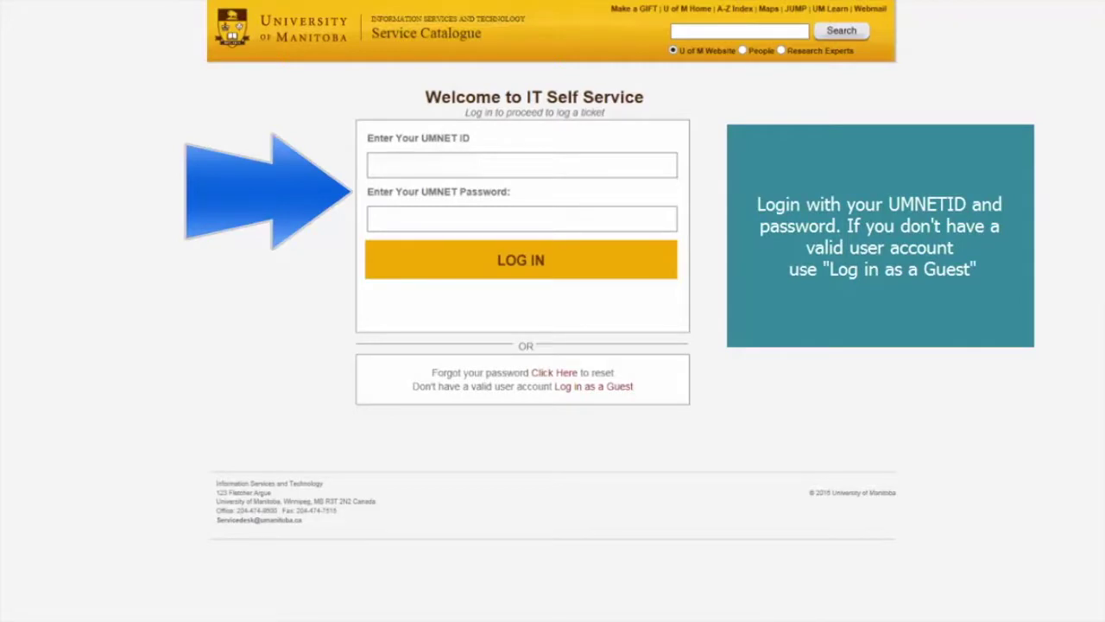
# Fill the IT Self Service login with UMNET ID 'umnetid' and the password.
pyautogui.click(423, 164)
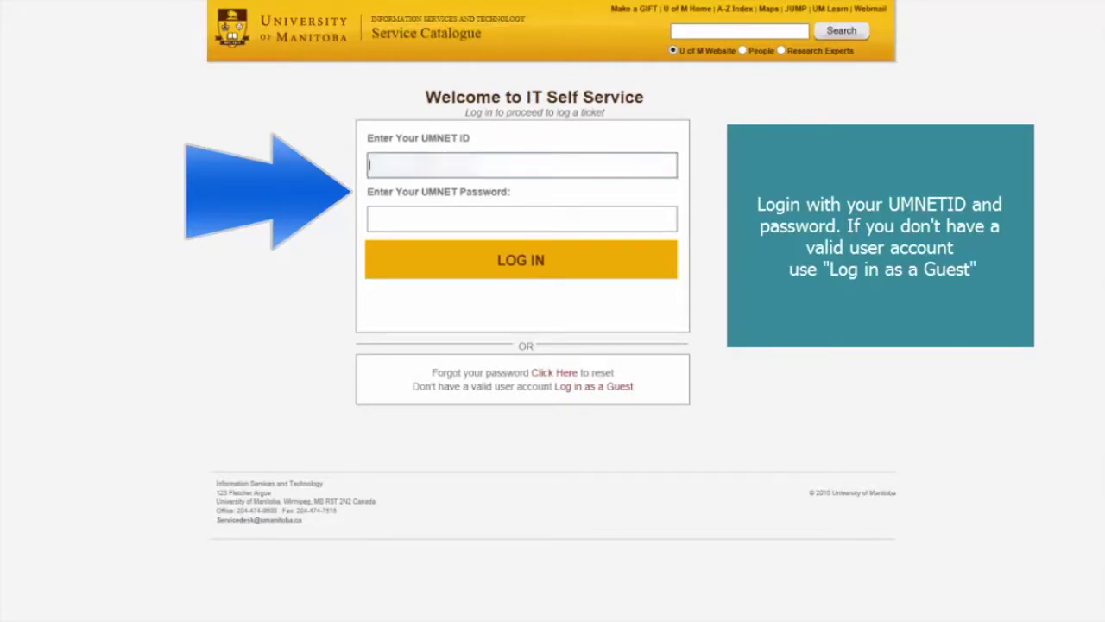
pyautogui.write('umnetid')
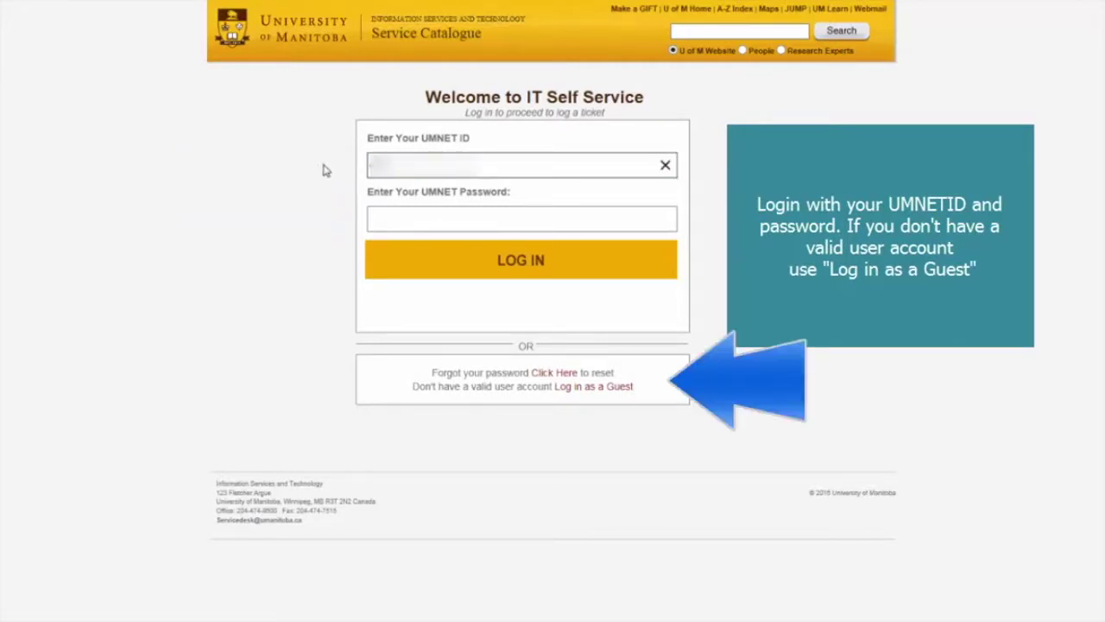
pyautogui.press('Tab')
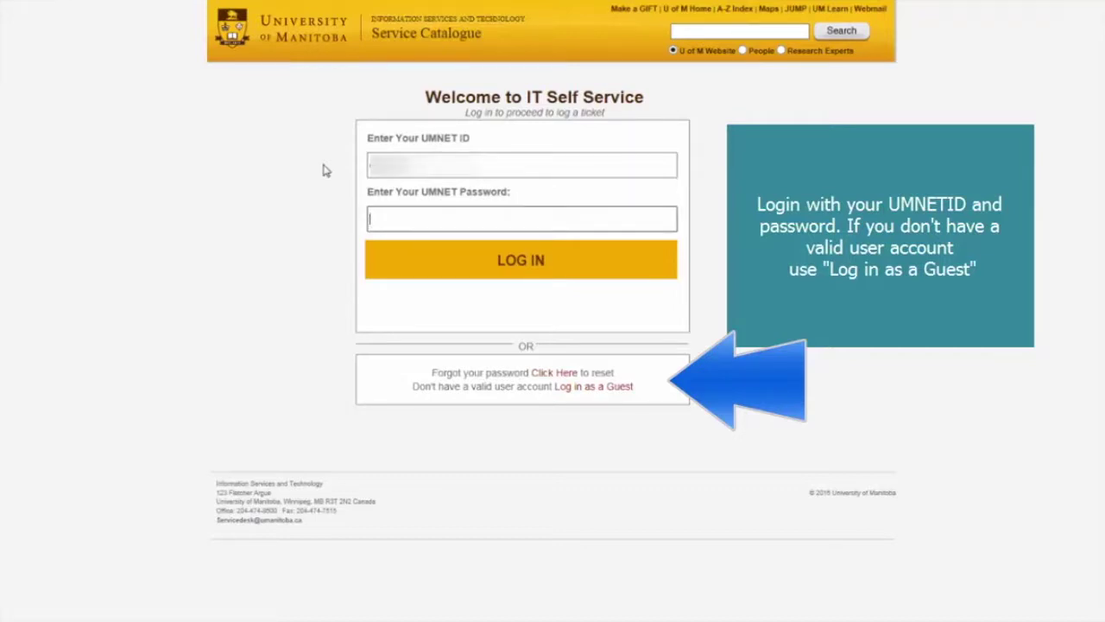
pyautogui.write('••••')
pyautogui.write('•••')
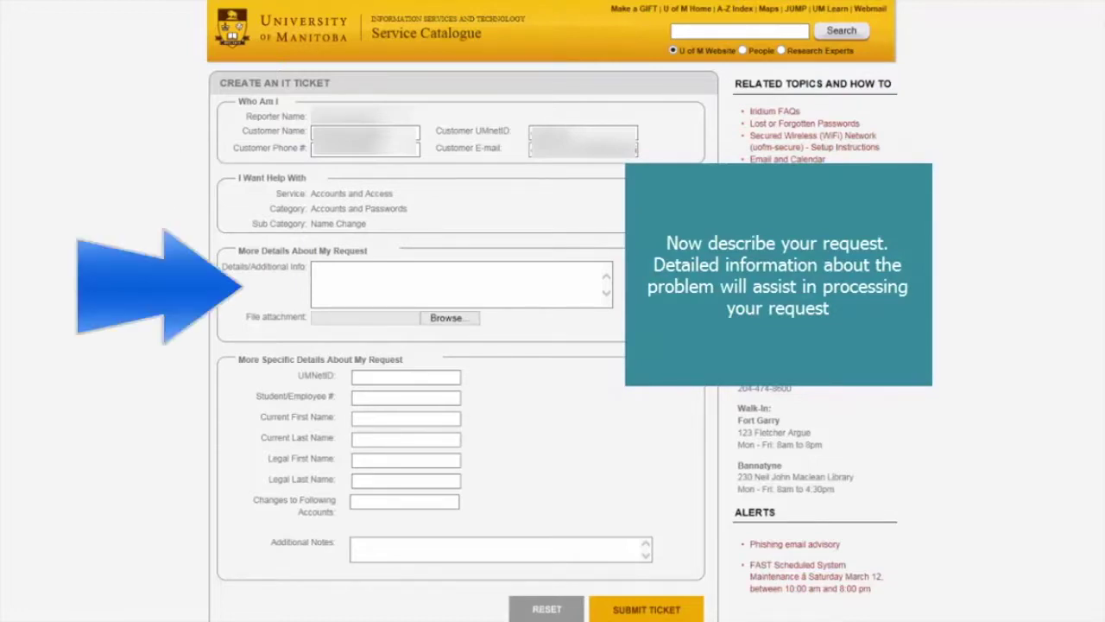
# Describe the request as 'I would like to request' and submit the Name Change ticket.
pyautogui.click(328, 276)
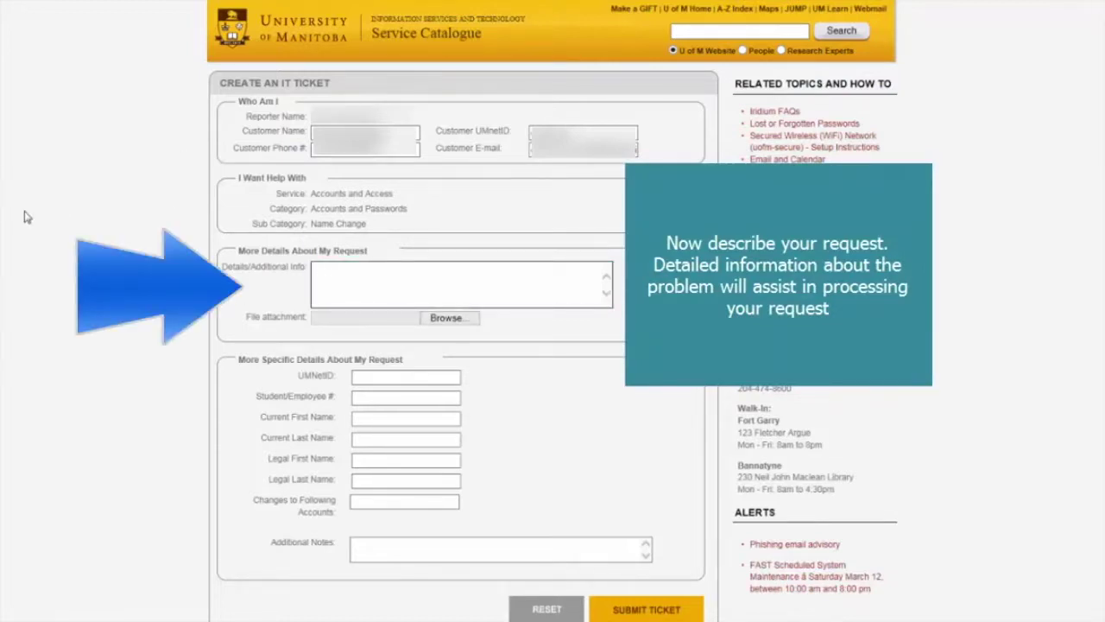
pyautogui.write('I woul')
pyautogui.write('d like to ')
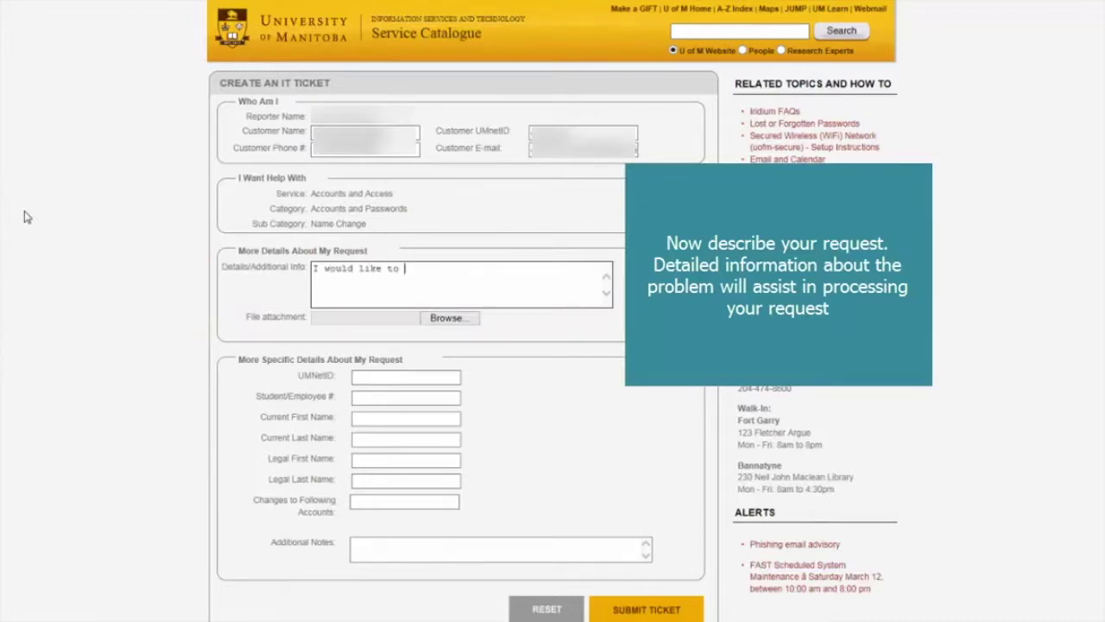
pyautogui.write('request')
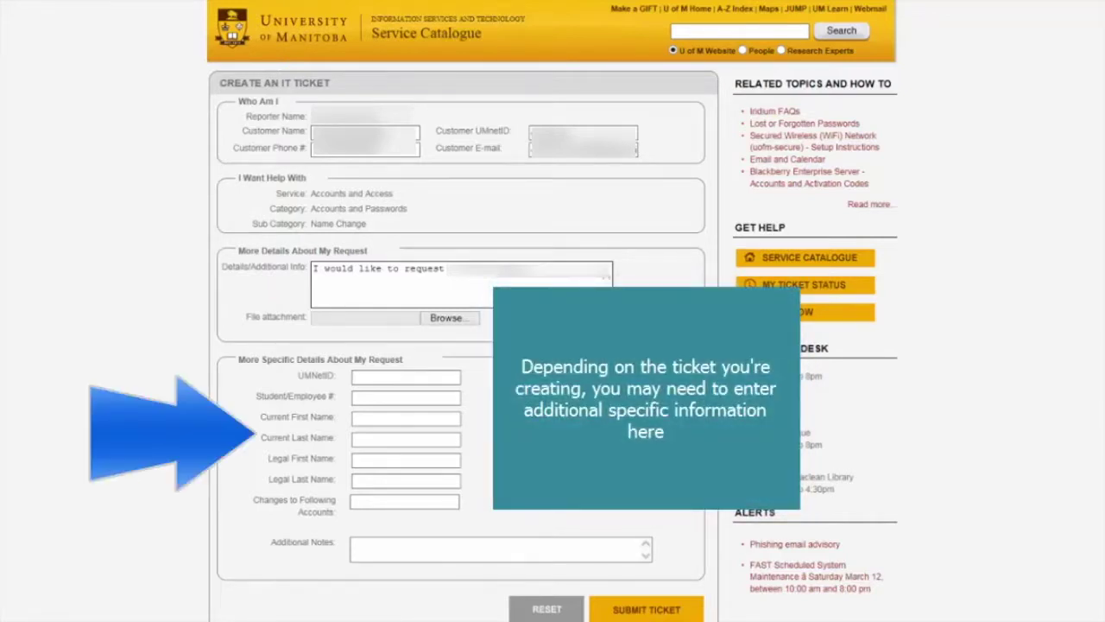
pyautogui.click(448, 372)
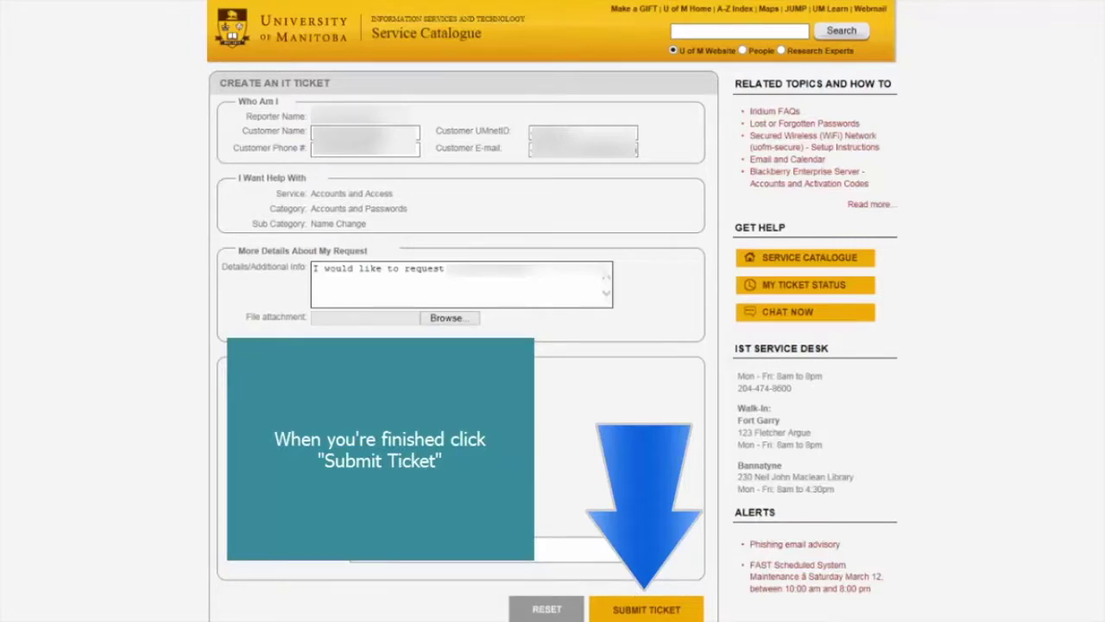
pyautogui.click(635, 614)
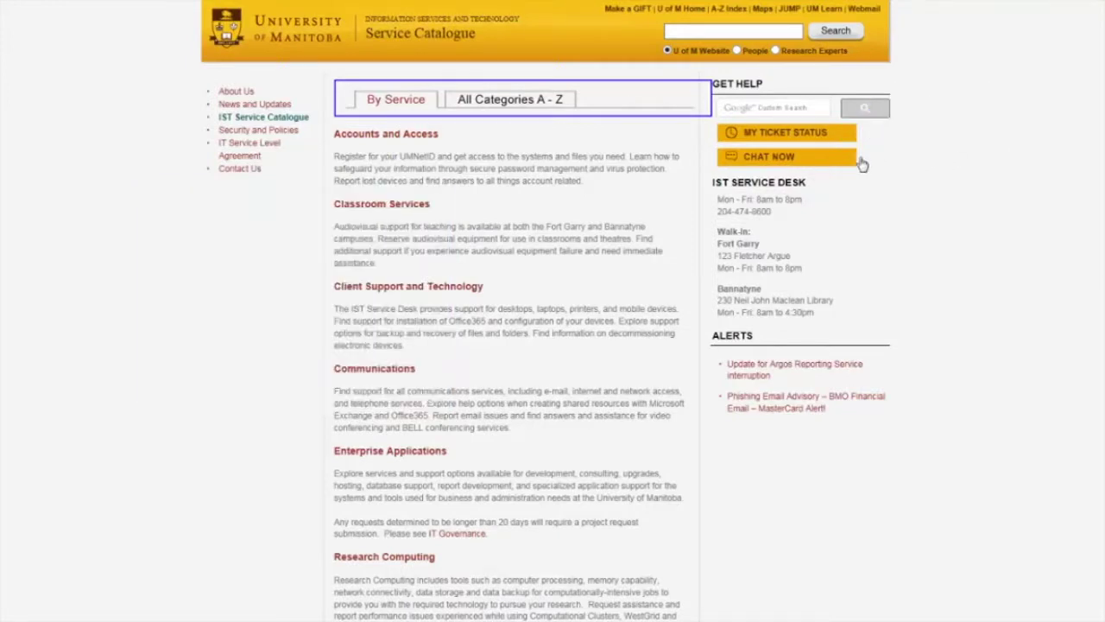
# Log in to My Ticket Status to see ticket 417186 listed as New.
pyautogui.click(809, 140)
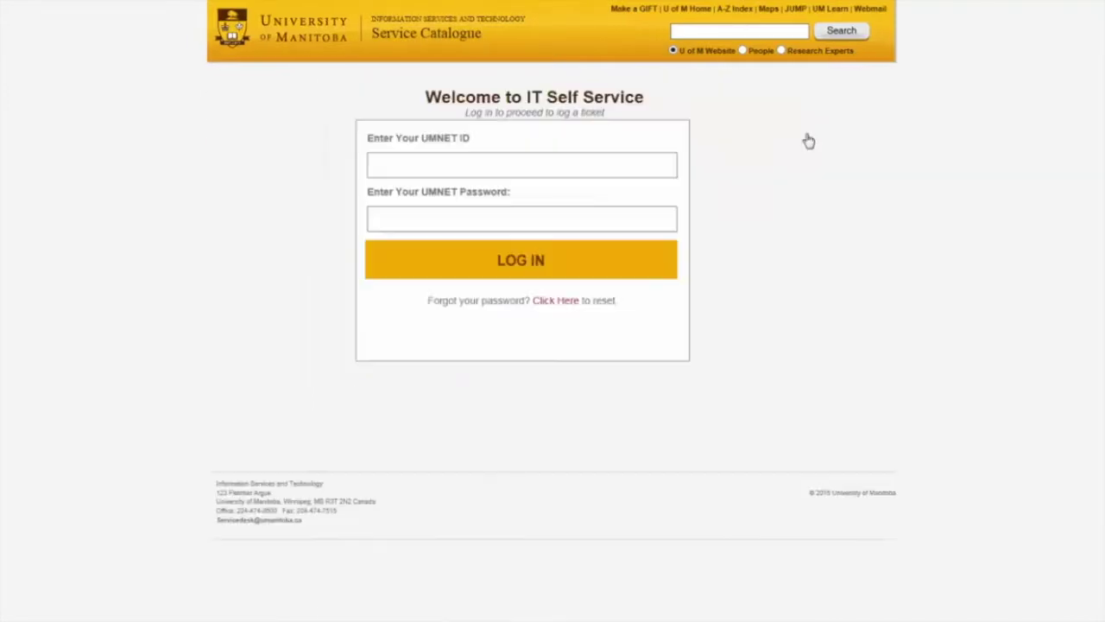
pyautogui.click(618, 169)
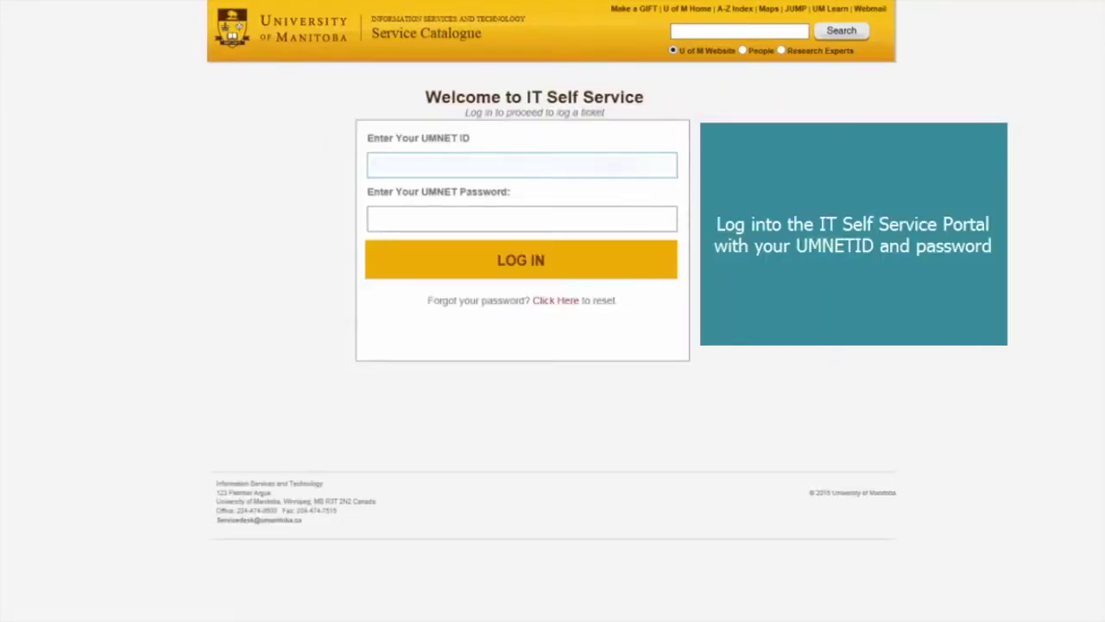
pyautogui.write('u')
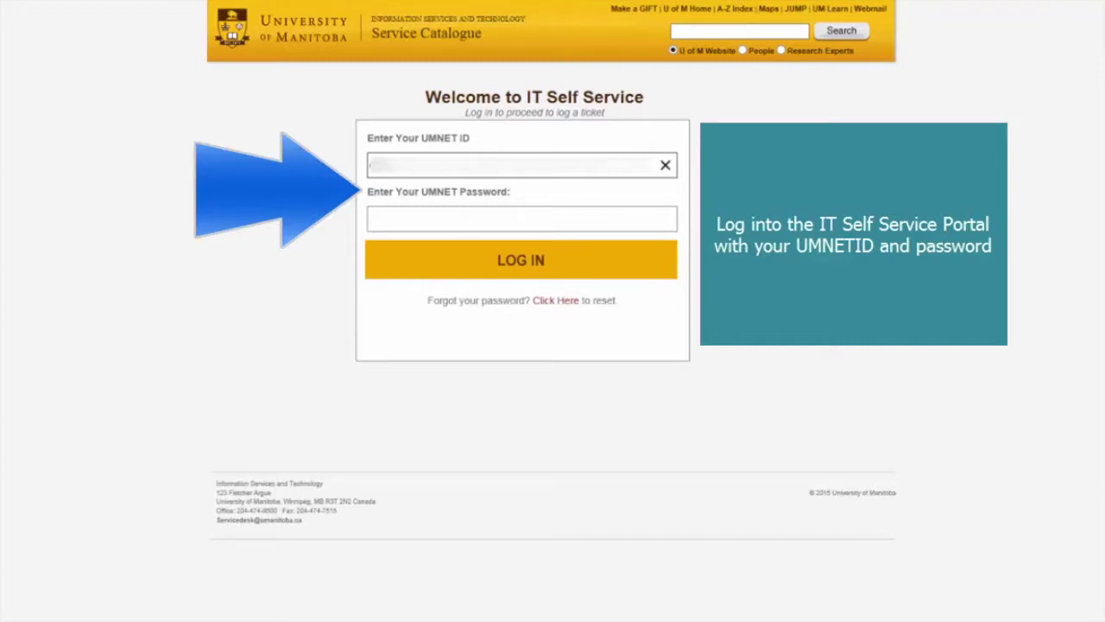
pyautogui.write('mn')
pyautogui.click(644, 211)
pyautogui.write('•••••')
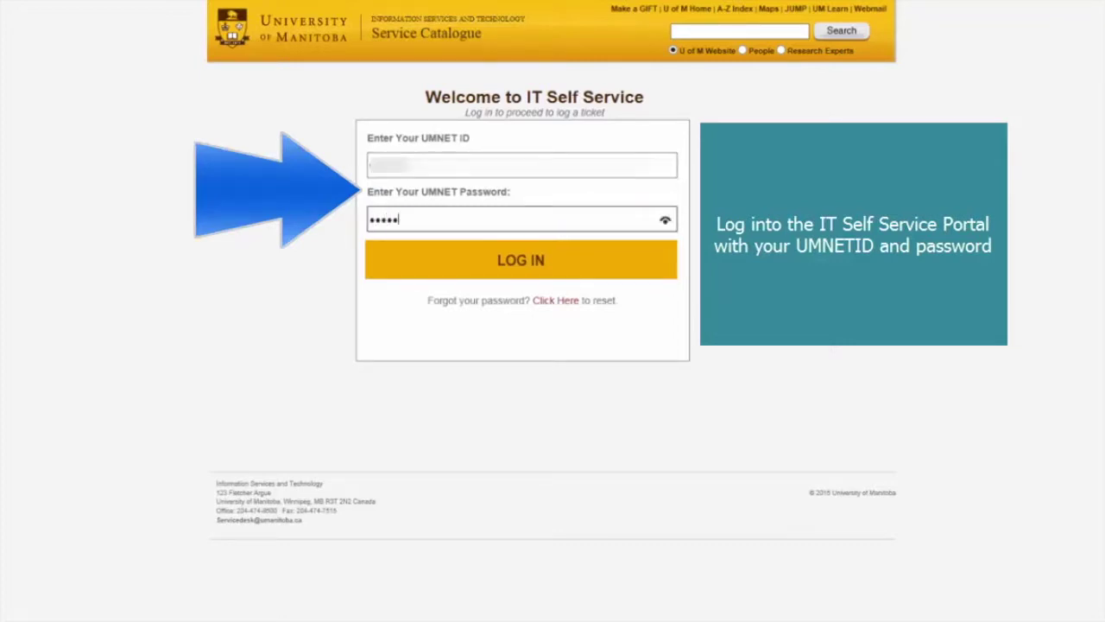
pyautogui.write('••')
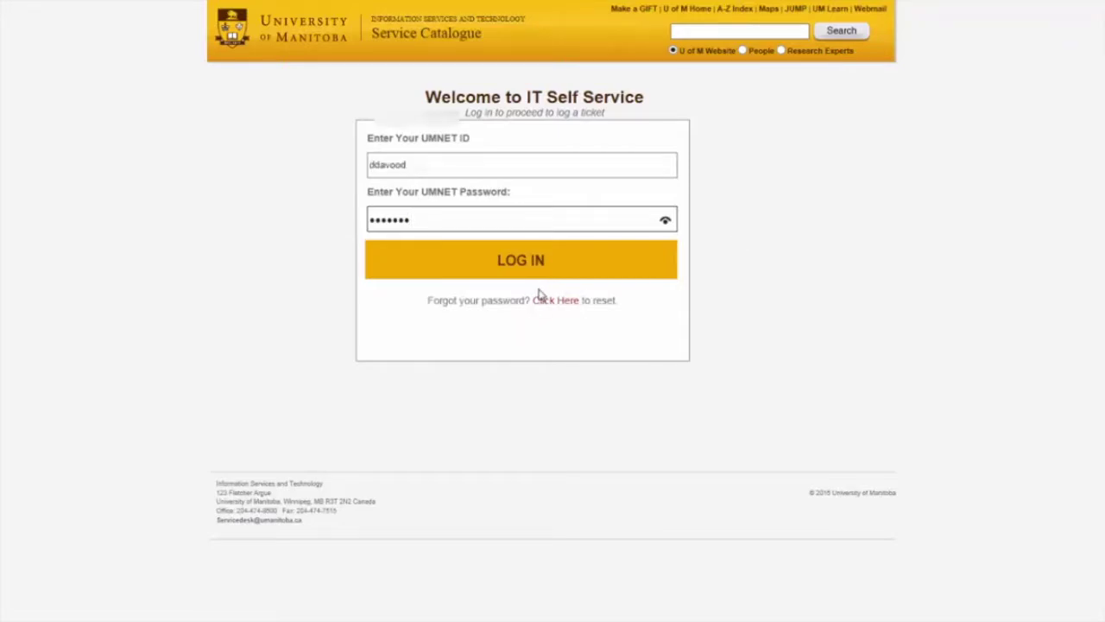
pyautogui.click(543, 275)
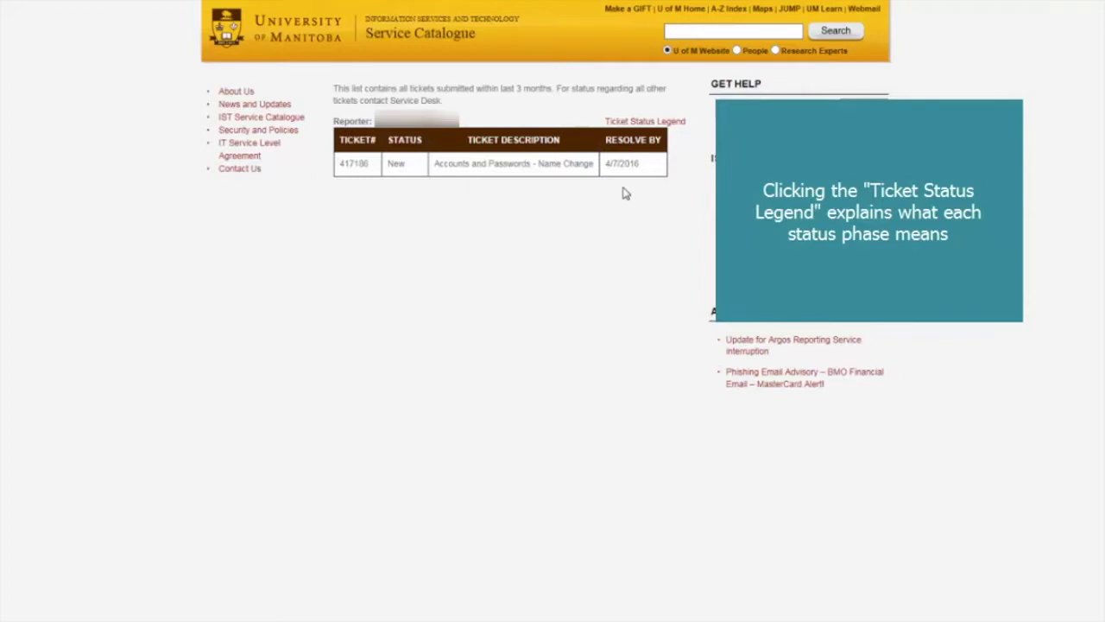
pyautogui.click(681, 125)
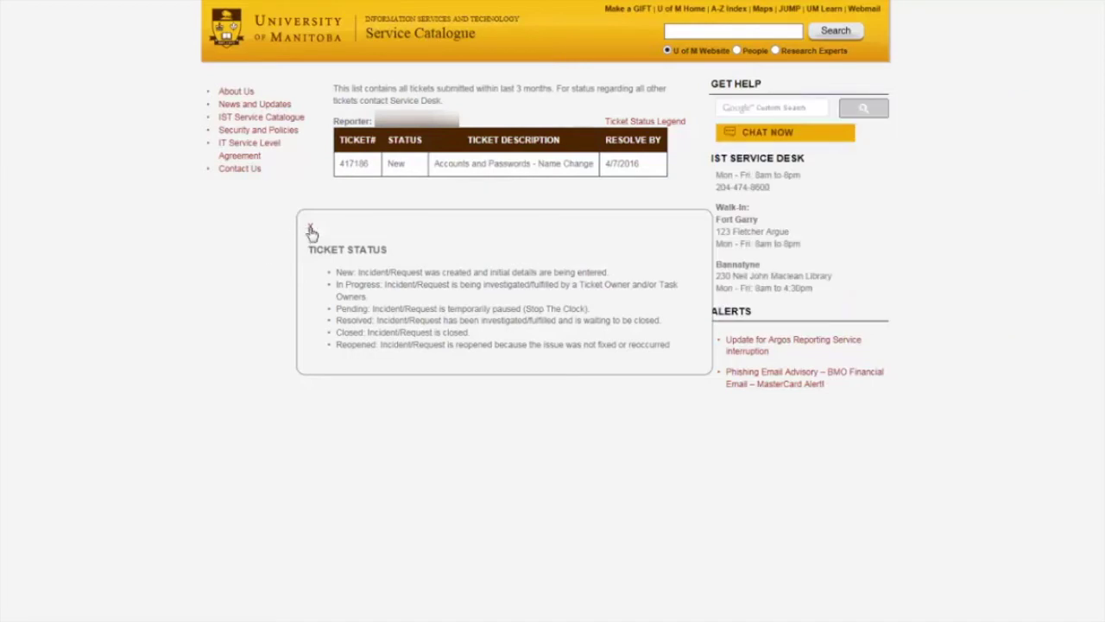
pyautogui.click(311, 231)
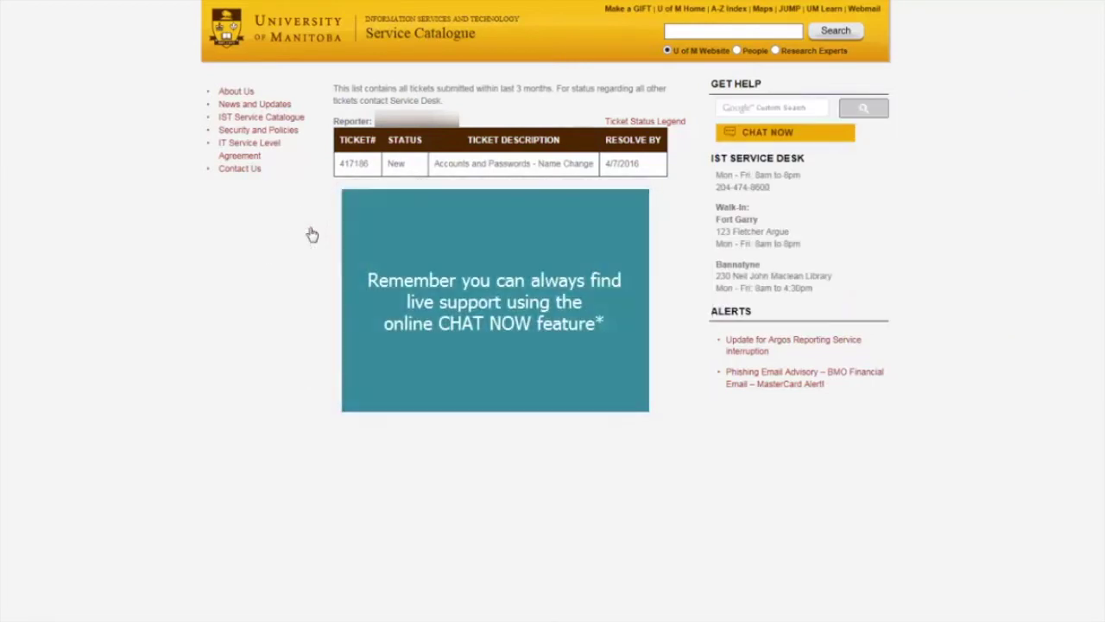